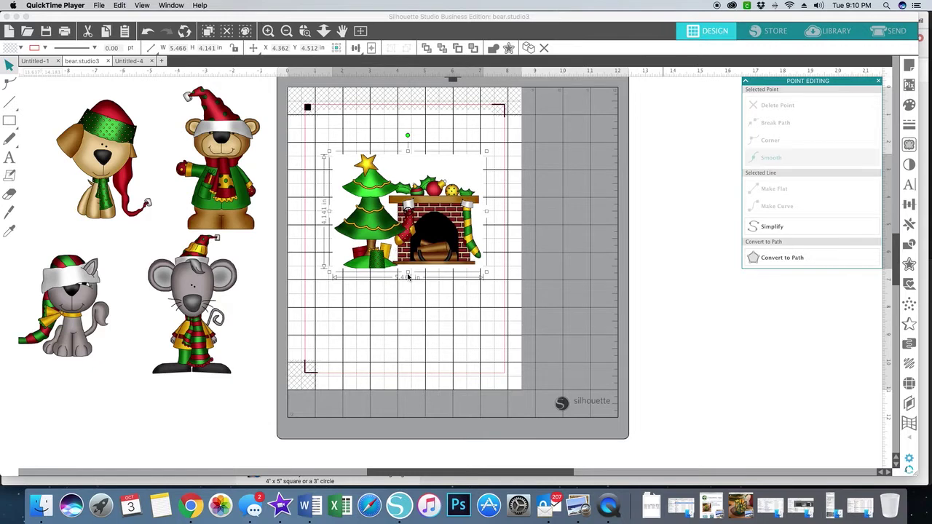
Stretch the tree-and-fireplace image to about 9.099 by 6.981 in, then select the mouse.
left_click_drag(407, 274, 409, 307)
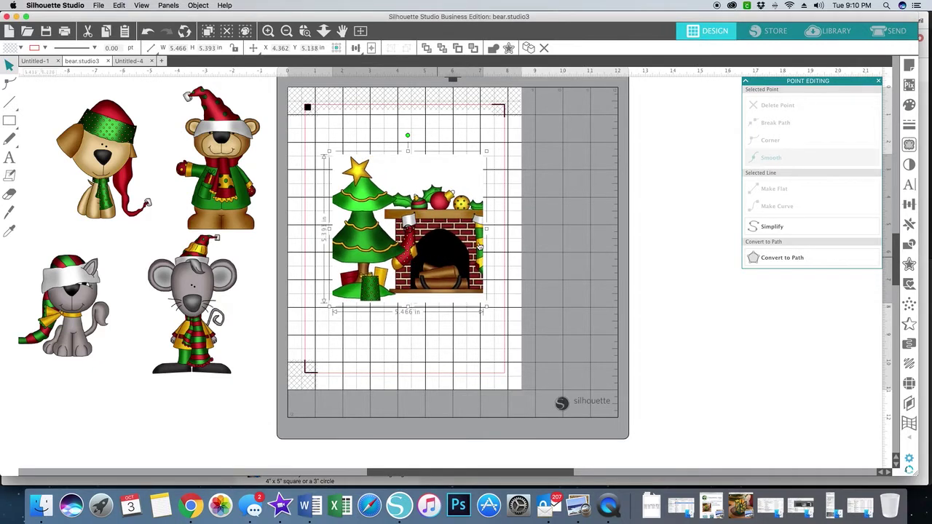
left_click_drag(488, 228, 545, 227)
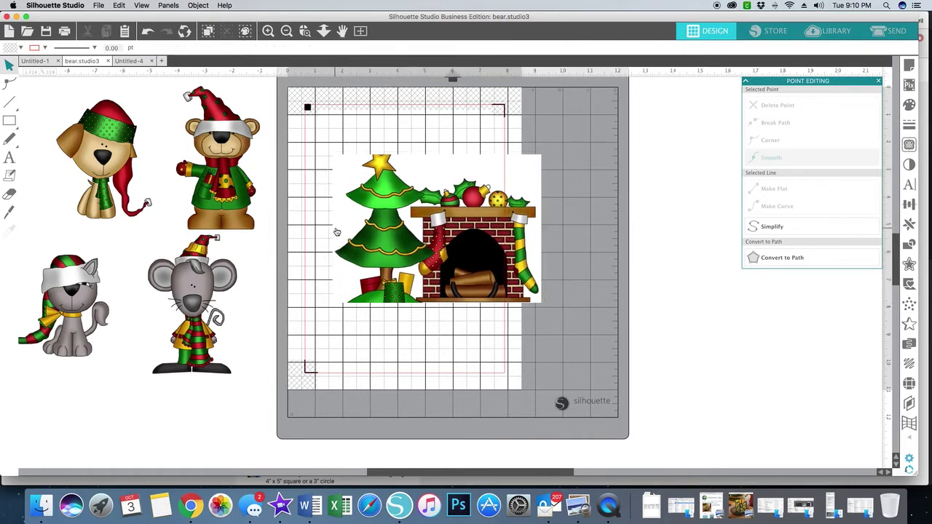
left_click_drag(329, 231, 295, 230)
left_click_drag(419, 151, 422, 108)
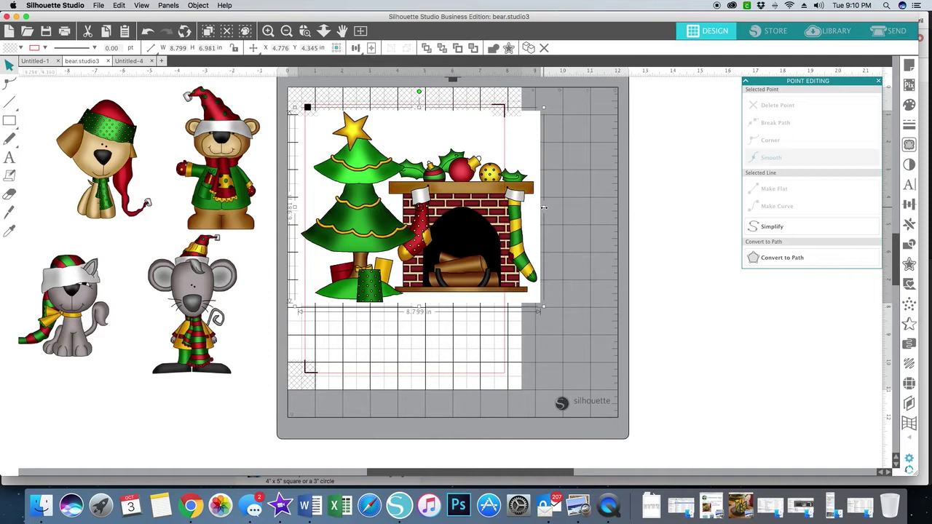
left_click_drag(544, 208, 552, 207)
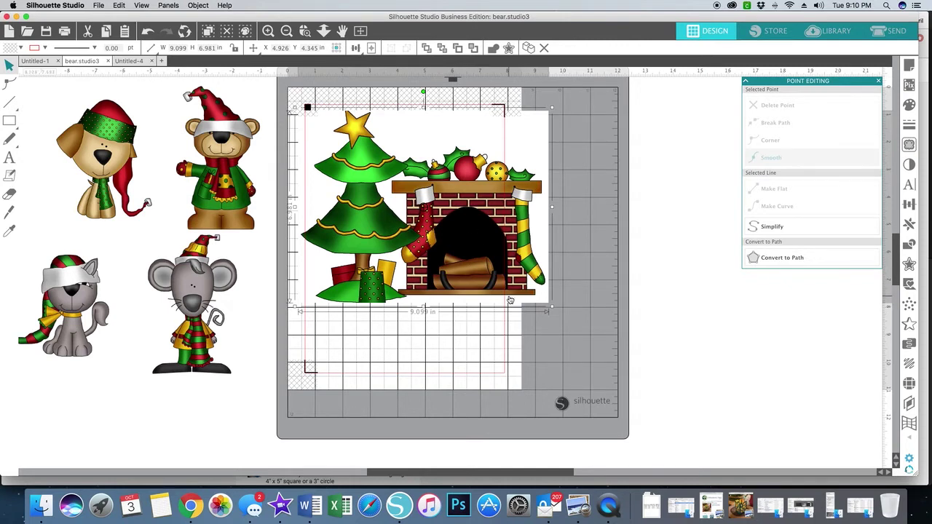
scroll(204, 315, "right", 2)
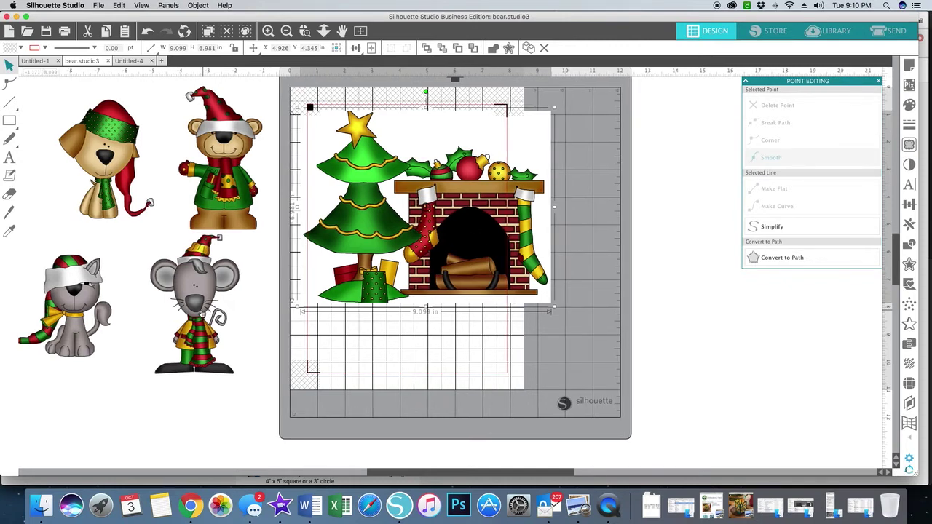
left_click(203, 314)
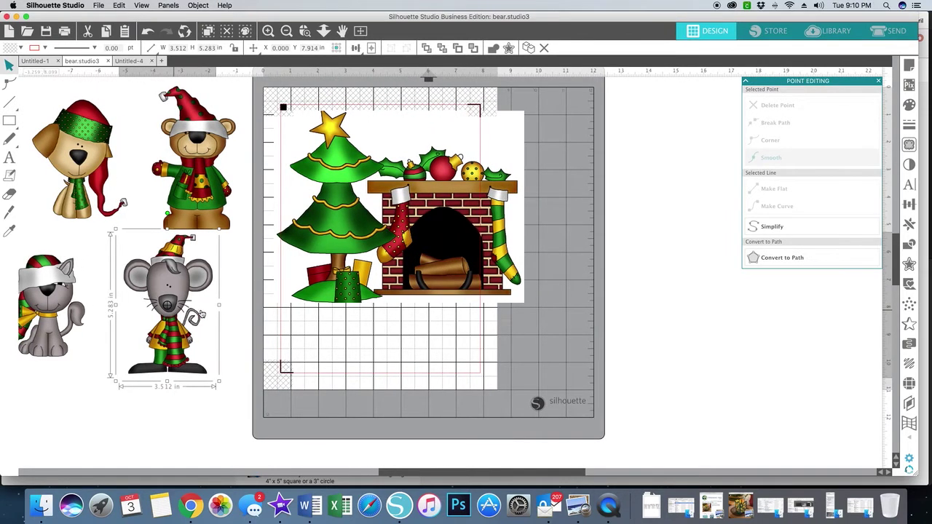
Park the tree-and-fireplace image off the mat's lower left and place the mouse mid-mat.
left_click_drag(175, 310, 537, 237)
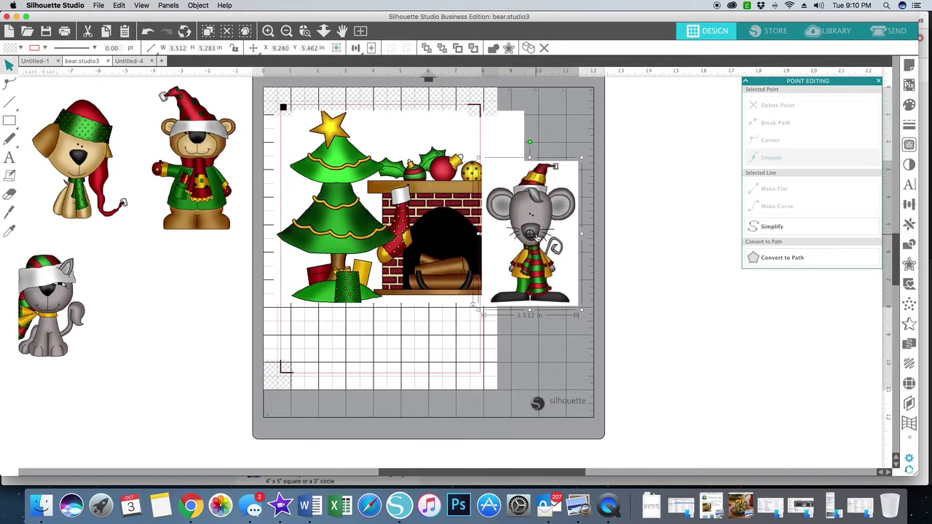
left_click_drag(477, 174, 217, 306)
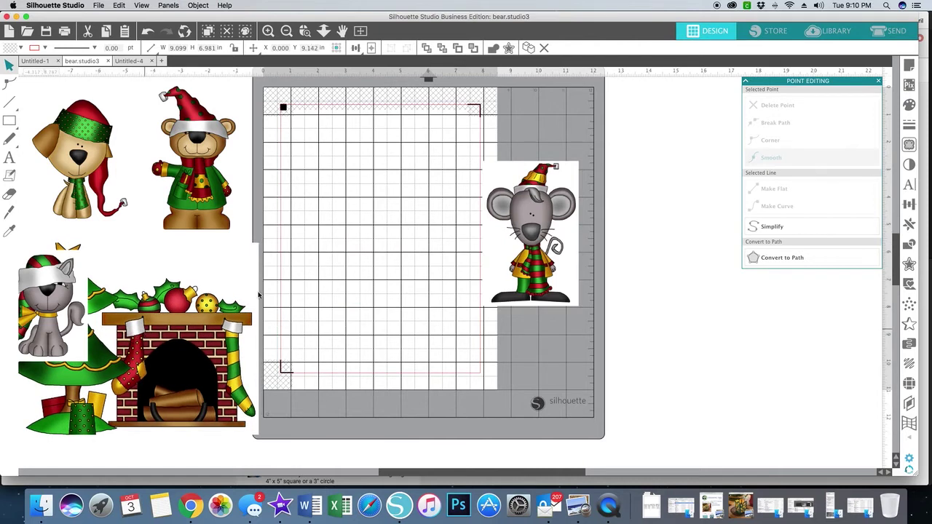
left_click_drag(506, 245, 386, 257)
left_click(386, 257)
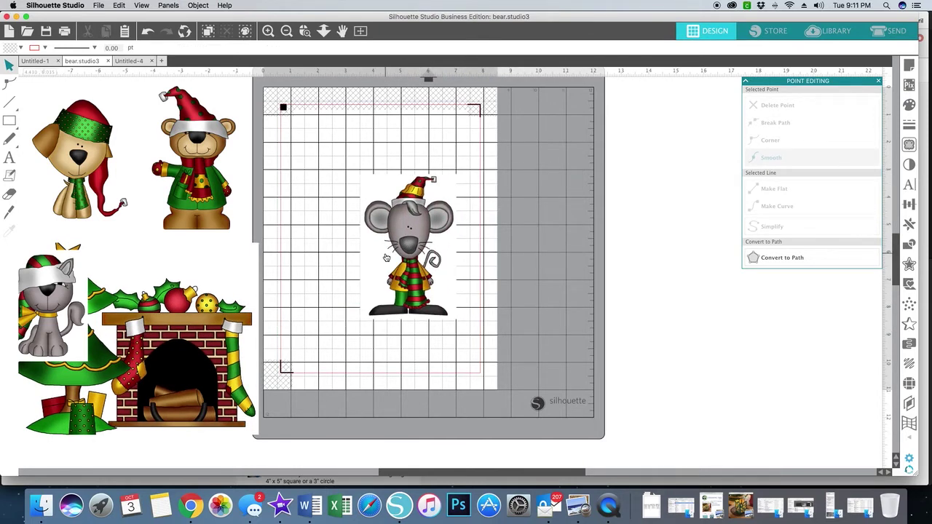
left_click(444, 306)
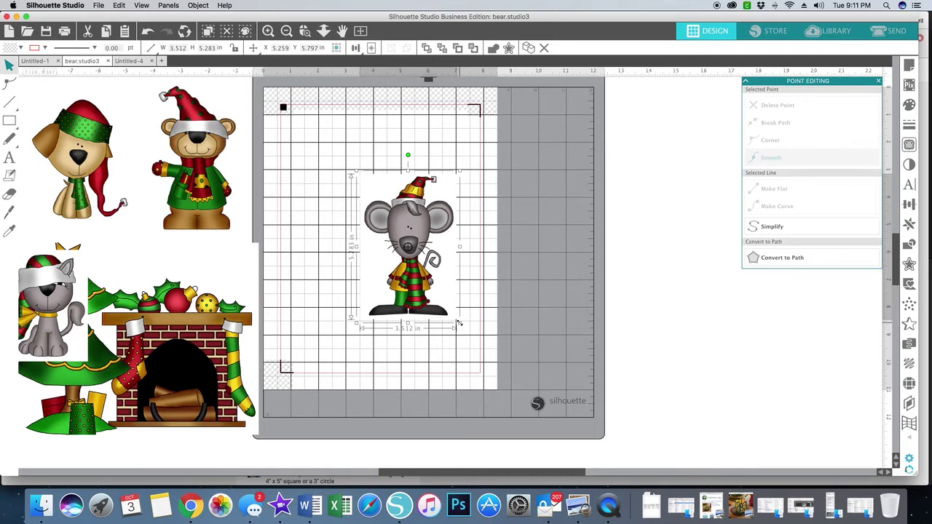
Enlarge the mouse proportionally to about 4.518 by 6.797 in and move it right of the mat.
left_click_drag(458, 323, 506, 354)
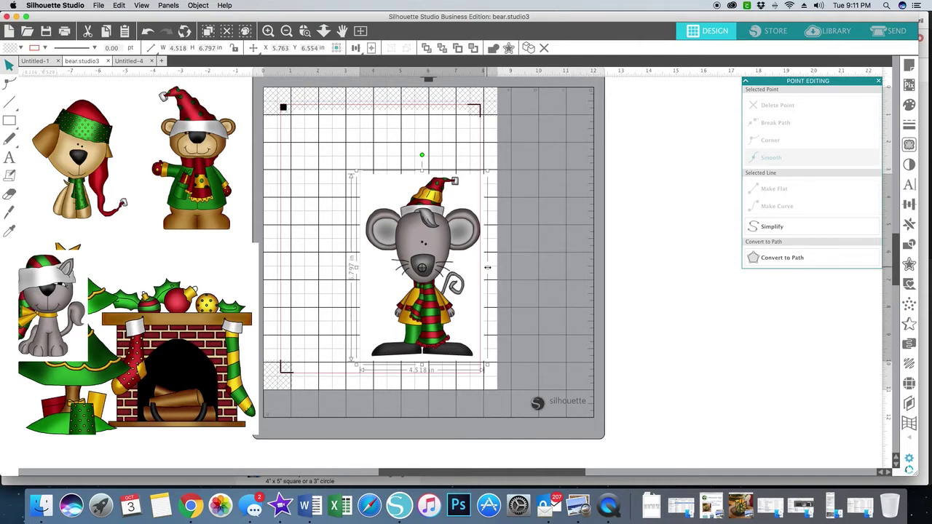
left_click_drag(487, 267, 532, 267)
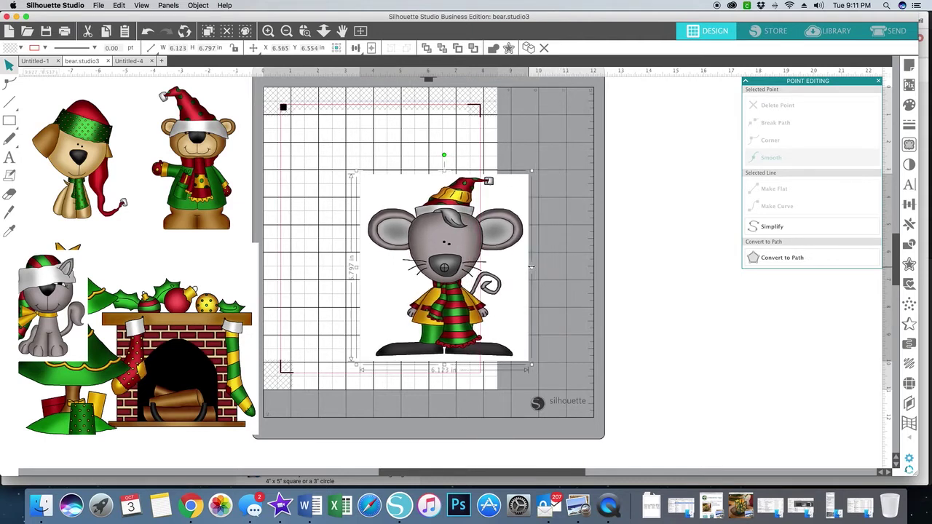
left_click(146, 32)
left_click(147, 32)
left_click_drag(463, 222, 675, 197)
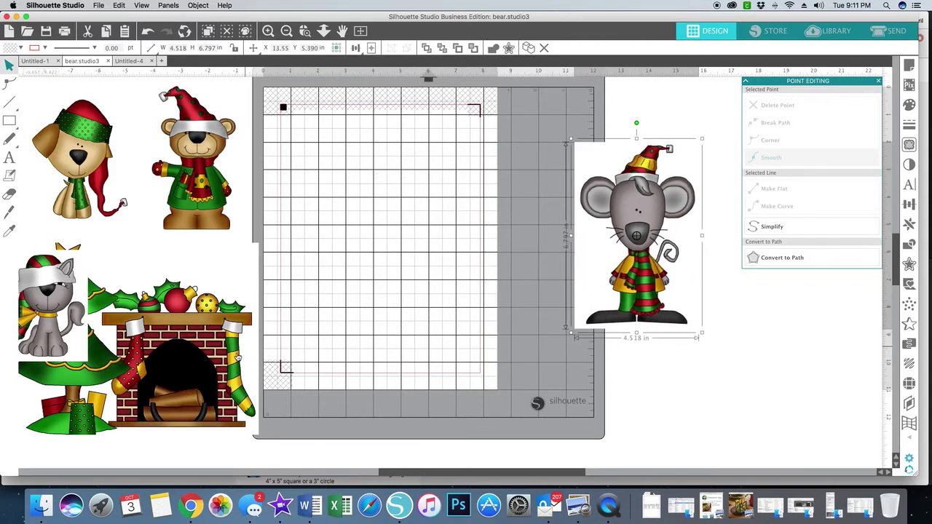
Bring the tree-and-fireplace image back onto the mat and keep it selected.
left_click(230, 352)
left_click_drag(231, 352, 457, 273)
left_click(410, 280)
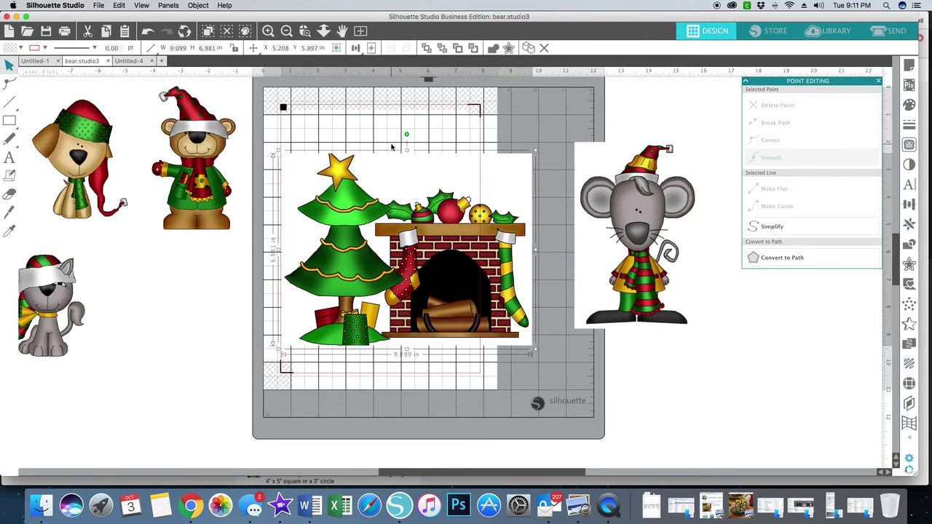
Set the tree-and-fireplace clipart to 5.25 in wide by 4 in tall in the toolbar size fields.
left_click(177, 286)
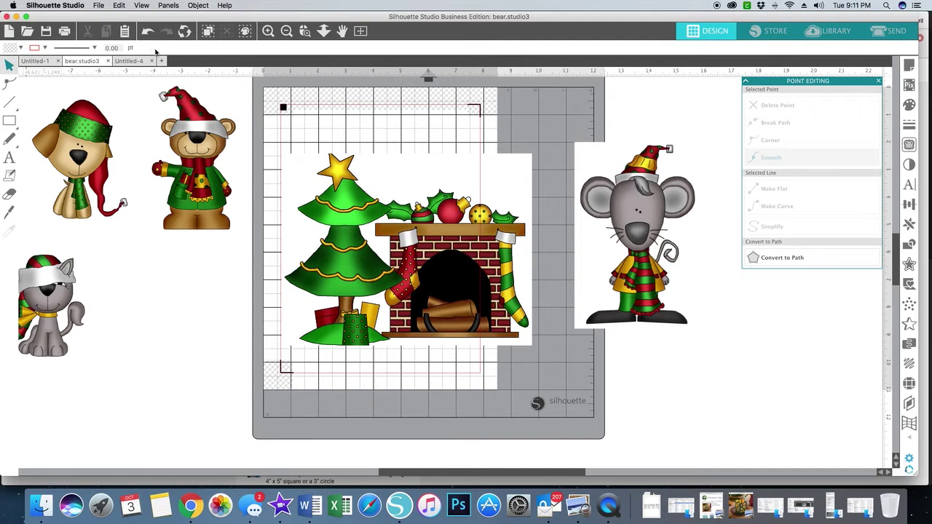
left_click(375, 178)
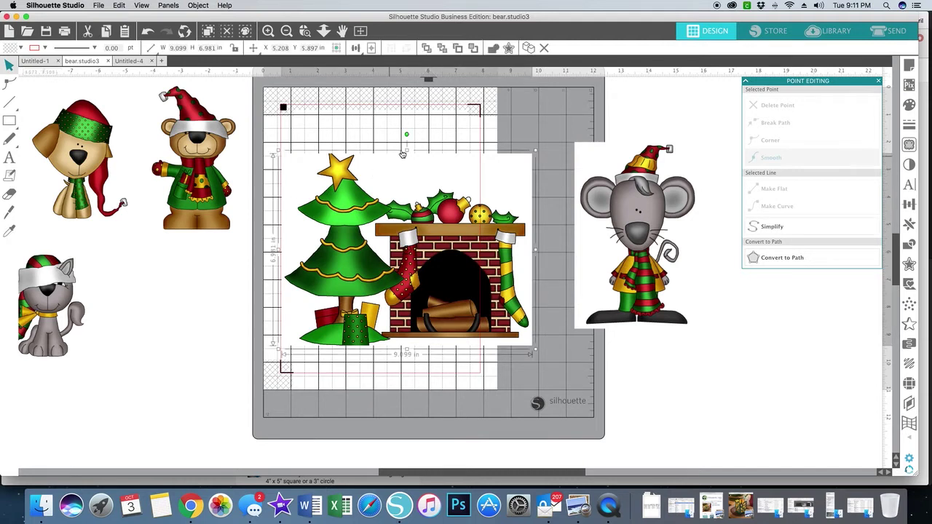
left_click_drag(407, 150, 407, 136)
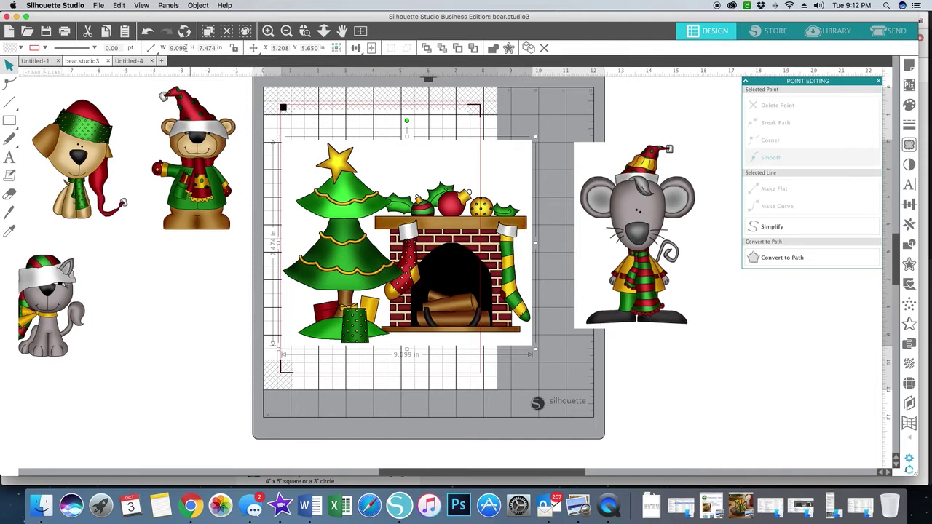
left_click_drag(185, 48, 165, 48)
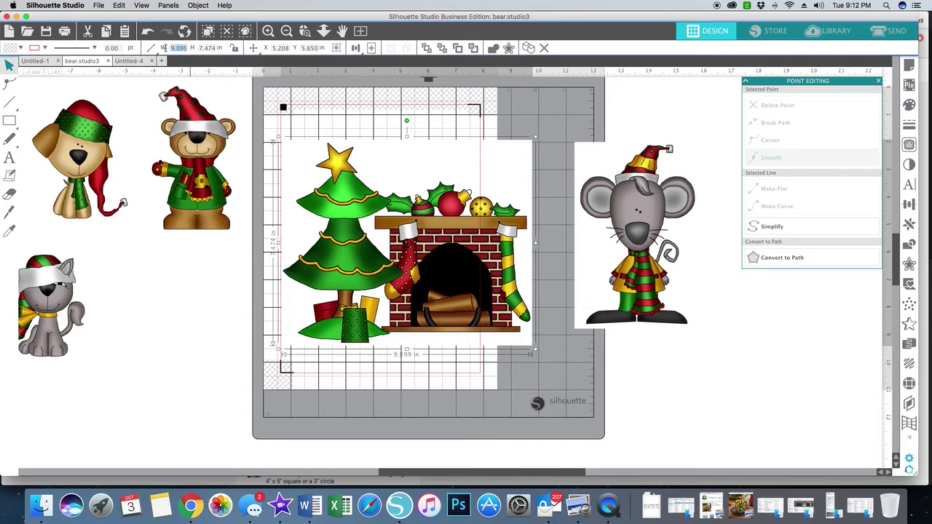
type("5.25")
left_click(208, 48)
key("BackSpace")
type("4")
key("Return")
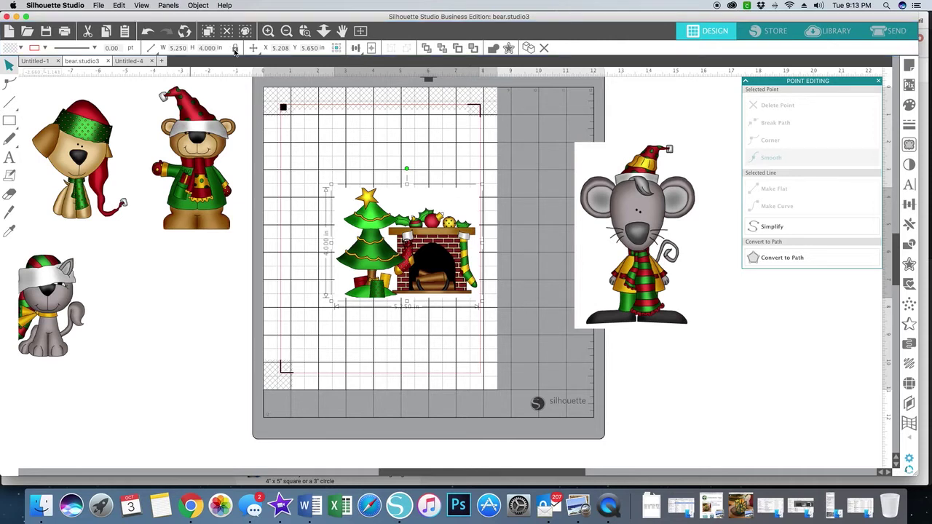
Nudge the clipart up-left and set its width to 6 in, giving about 5.999 by 4.571 in.
left_click_drag(441, 202, 401, 170)
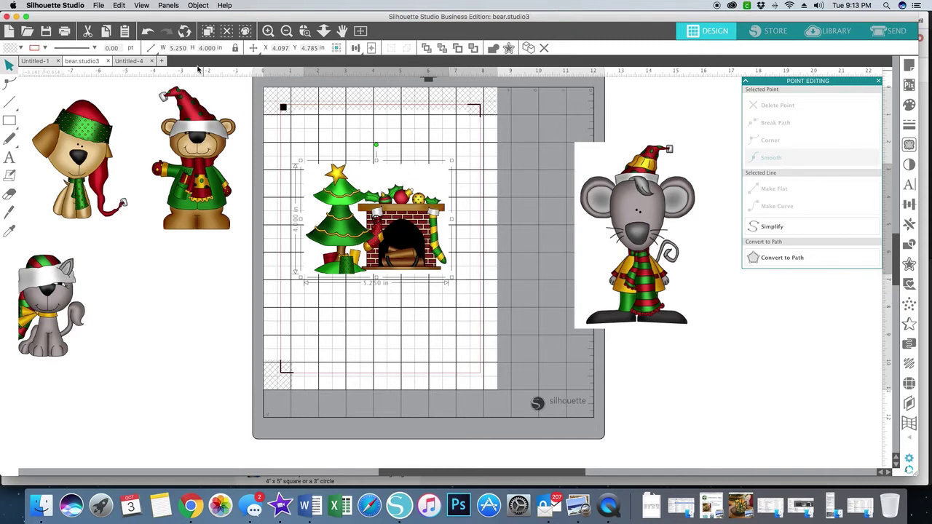
left_click_drag(187, 47, 163, 47)
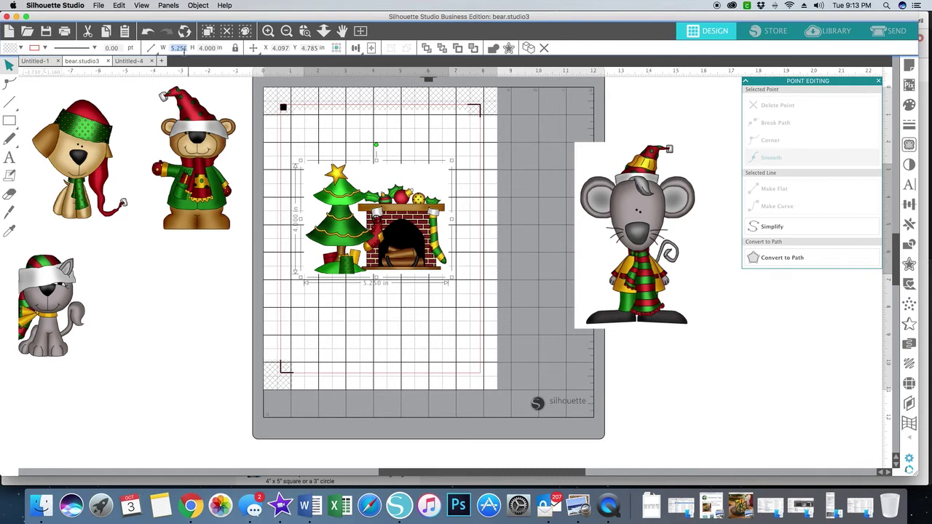
type("6")
key("Return")
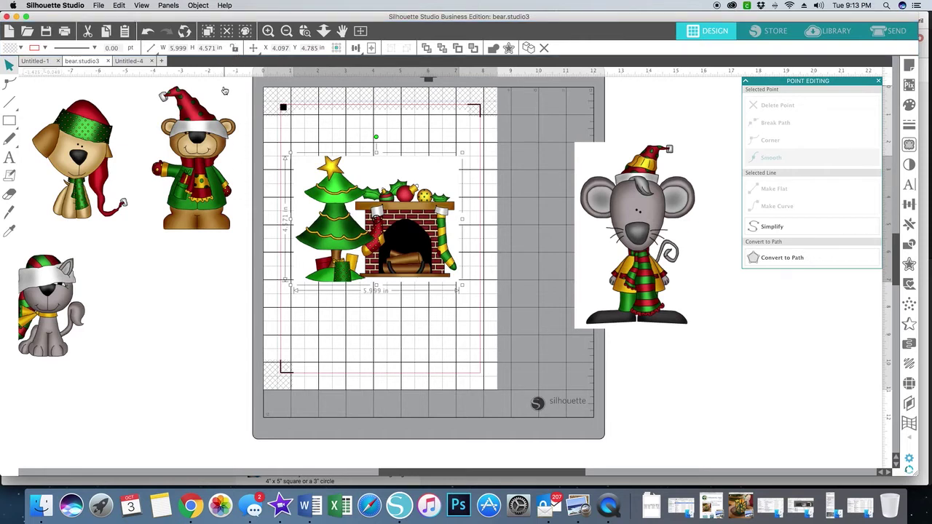
Resize the clipart to 4 in wide by 5.25 in tall using the toolbar W and H fields.
left_click_drag(187, 48, 150, 48)
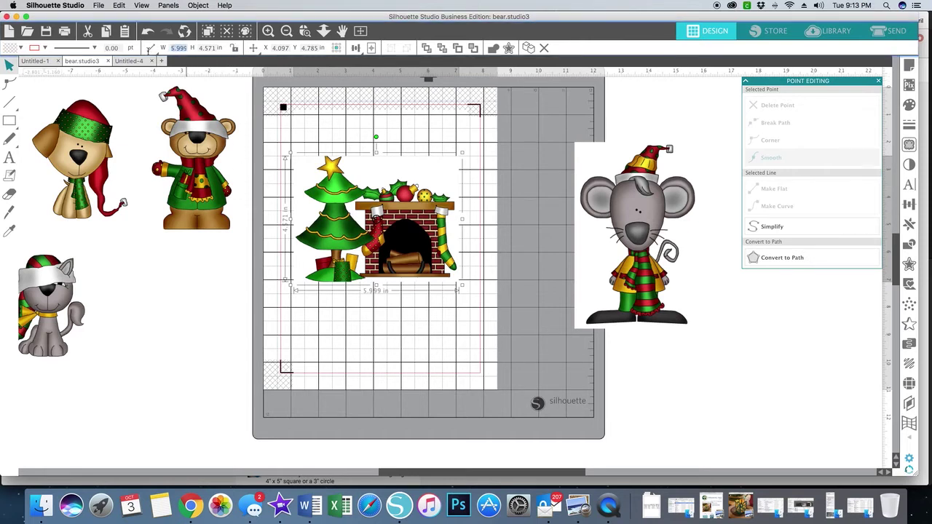
type("4.0")
left_click_drag(216, 48, 198, 48)
type("5.2")
key("Return")
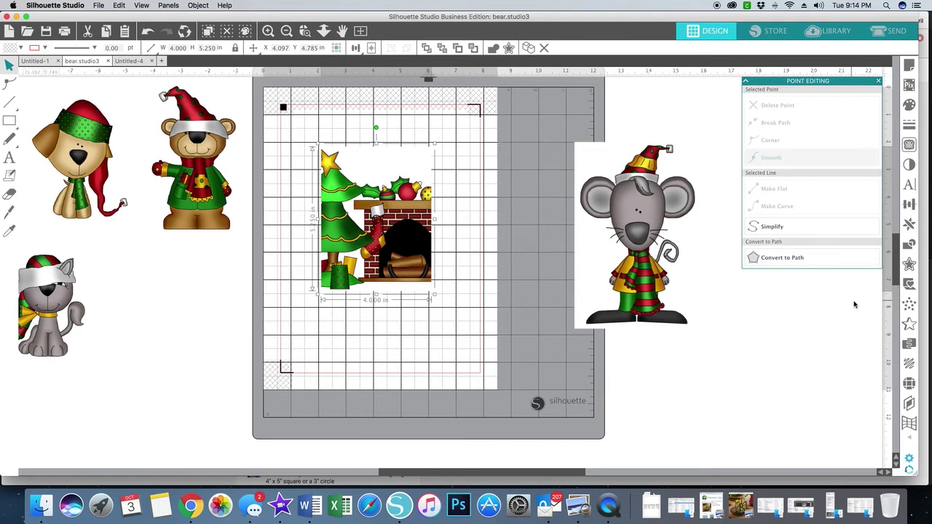
left_click(909, 206)
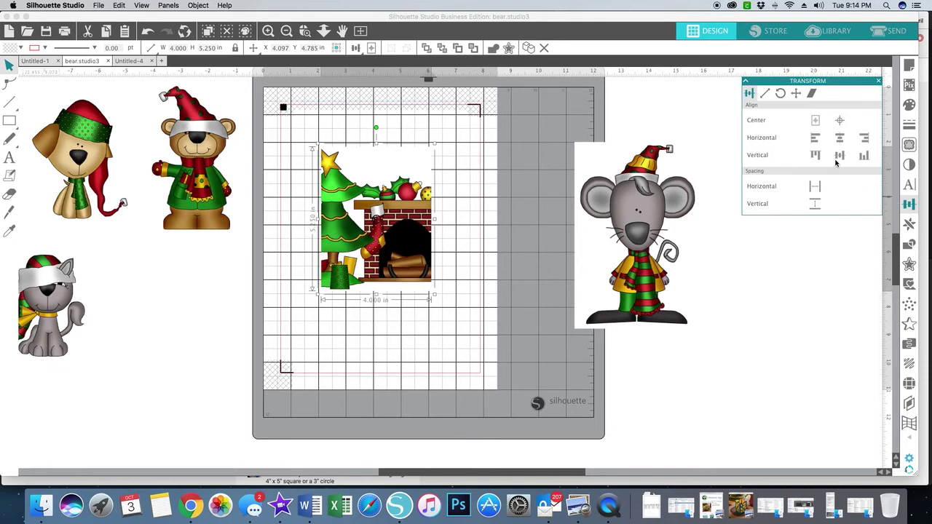
Show the Transform panel's scale and dimension options, then deselect the clipart.
left_click(764, 94)
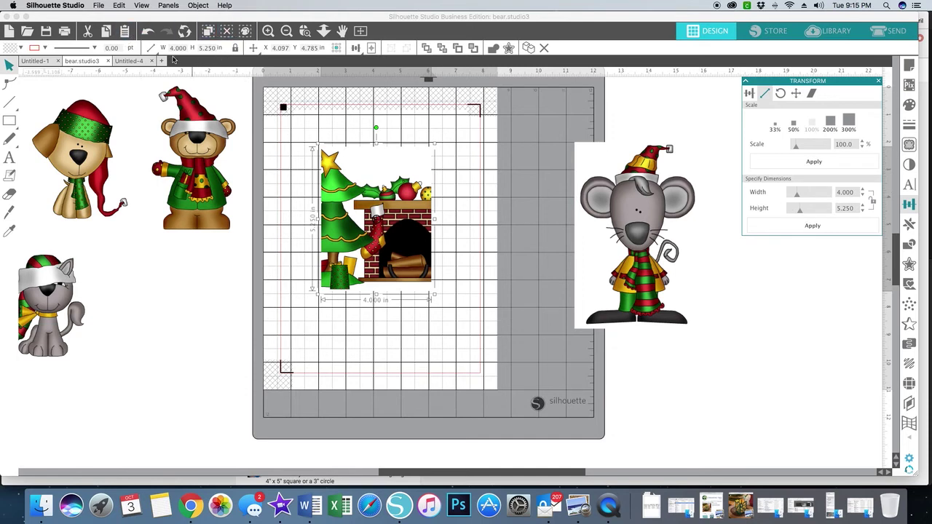
left_click(254, 48)
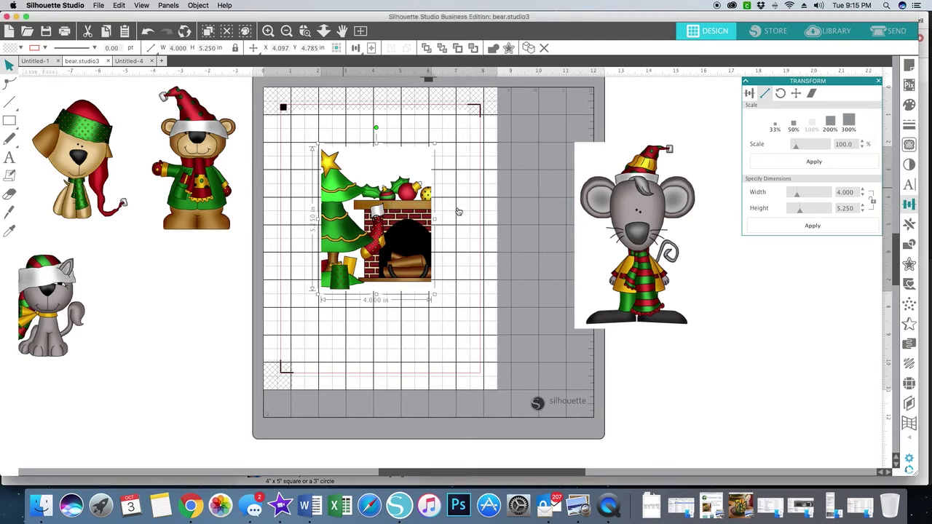
left_click(488, 219)
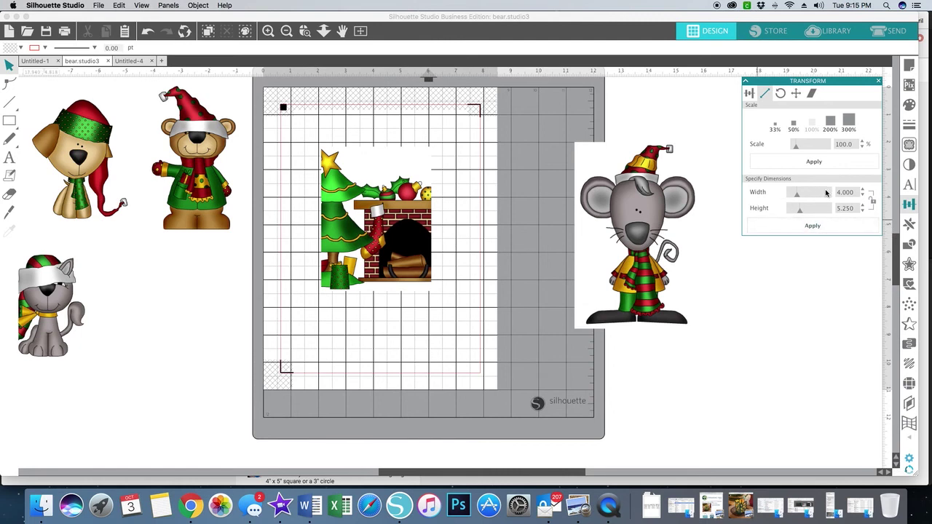
Enter a 3.25 in width in the Transform Scale dimension field.
left_click(854, 192)
type("3.25")
key("Return")
Apply 5 by 4 in dimensions to the clipart, then enlarge it to about 6.632 by 5.053 in.
left_click(322, 198)
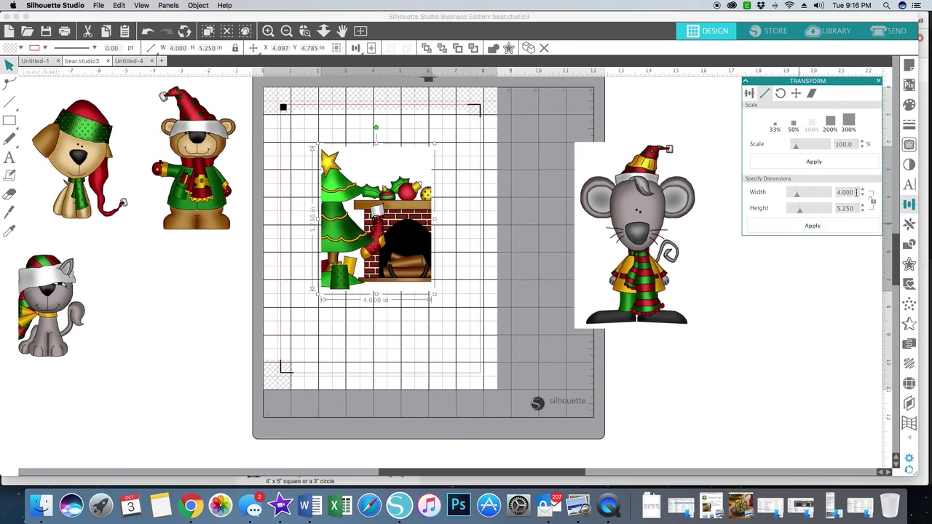
left_click_drag(857, 193, 826, 195)
type("5.25")
key("Tab")
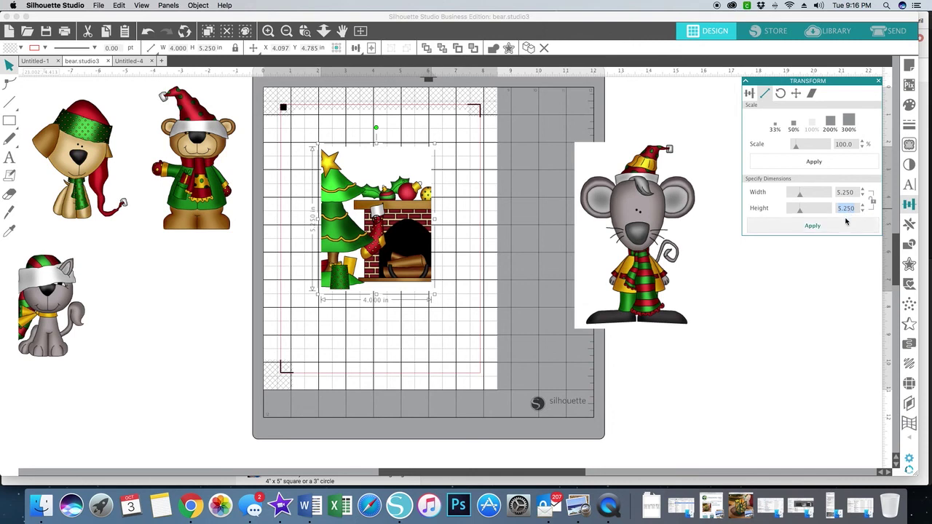
type("4")
left_click(846, 221)
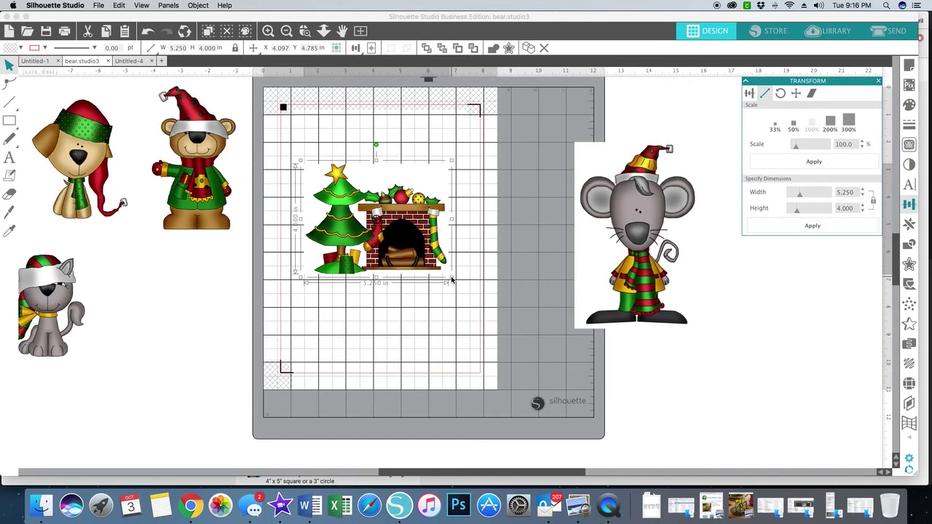
left_click_drag(451, 279, 490, 312)
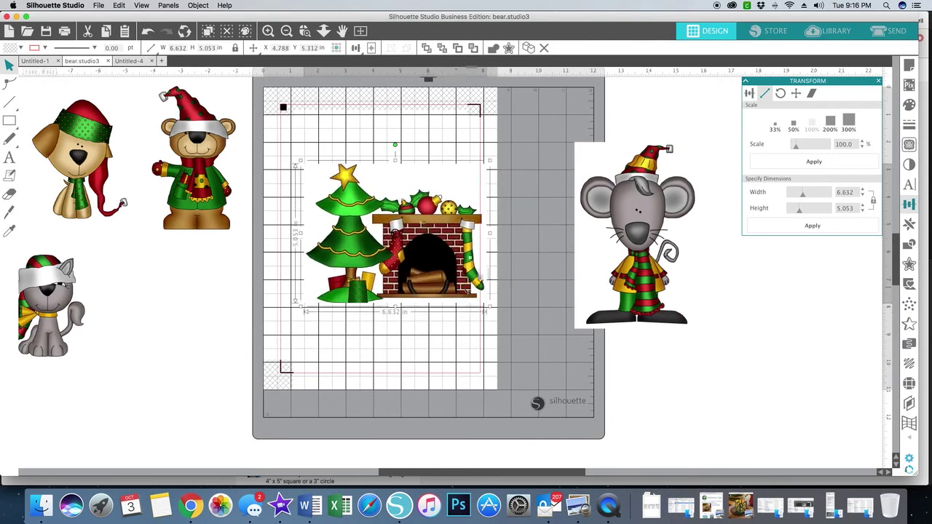